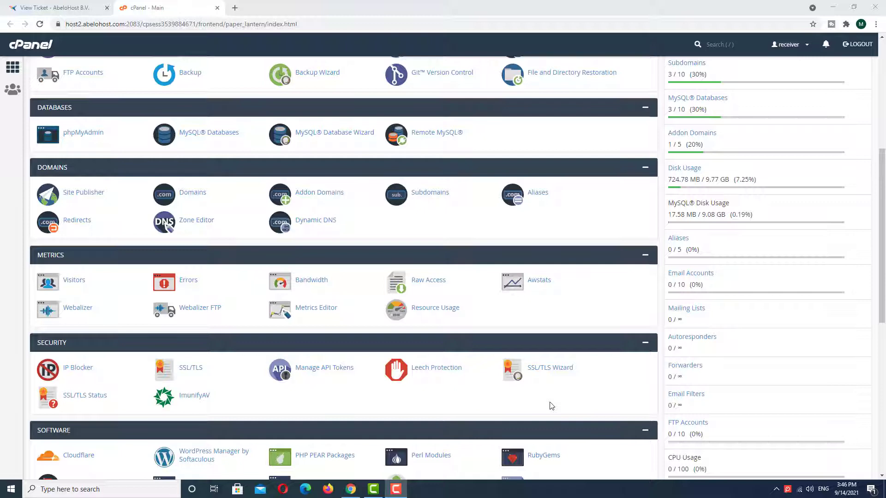
scroll(551, 406, "up", 5)
scroll(278, 277, "up", 5)
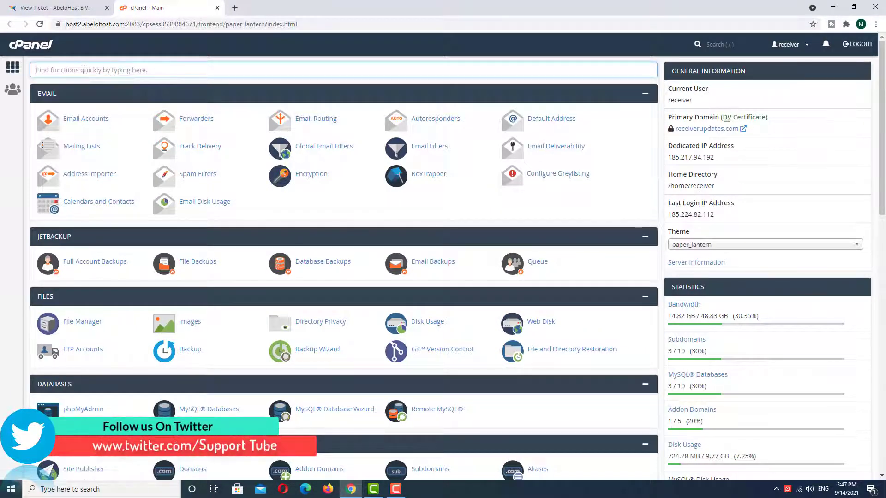
type("imu")
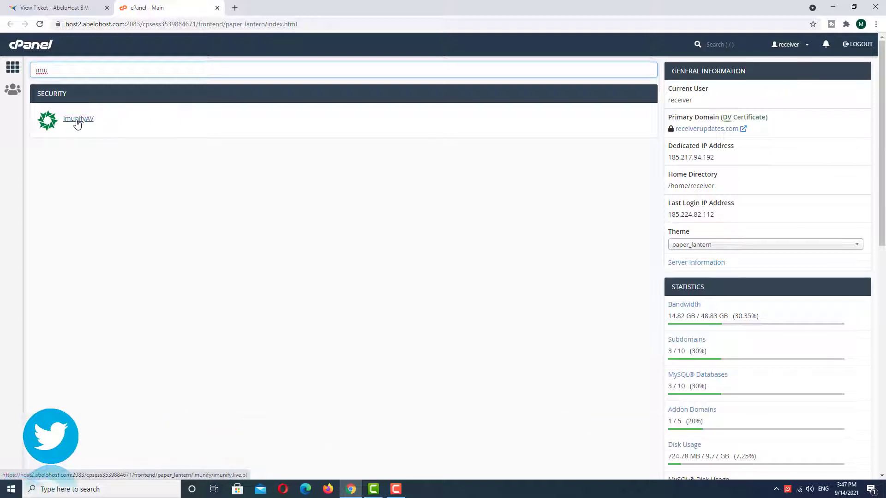
View the ImunifyAV scan history with three malicious index-https.html files and close the old File Manager tab.
left_click(80, 122)
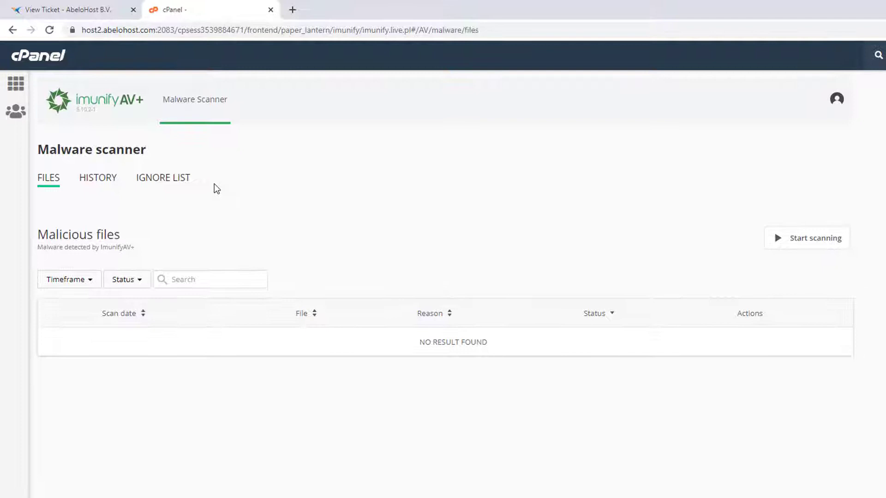
left_click(98, 179)
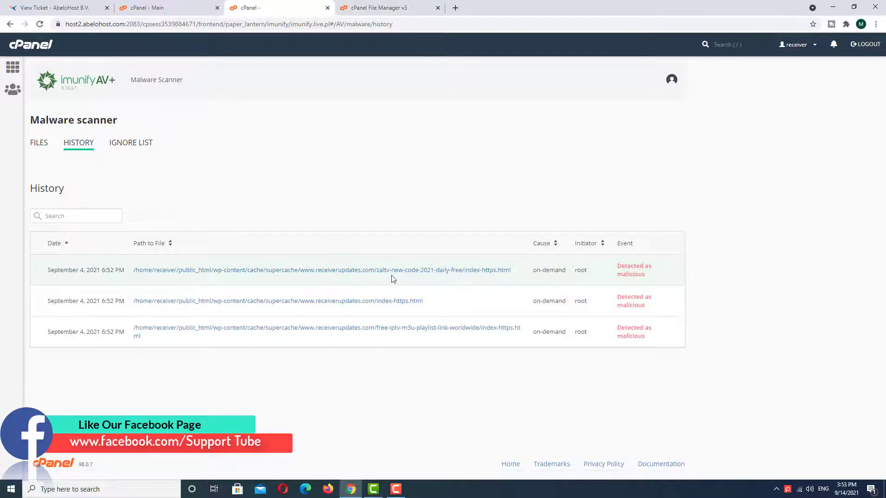
left_click(437, 8)
Open the cPanel home link in a new tab and switch to it.
right_click(29, 45)
left_click(63, 52)
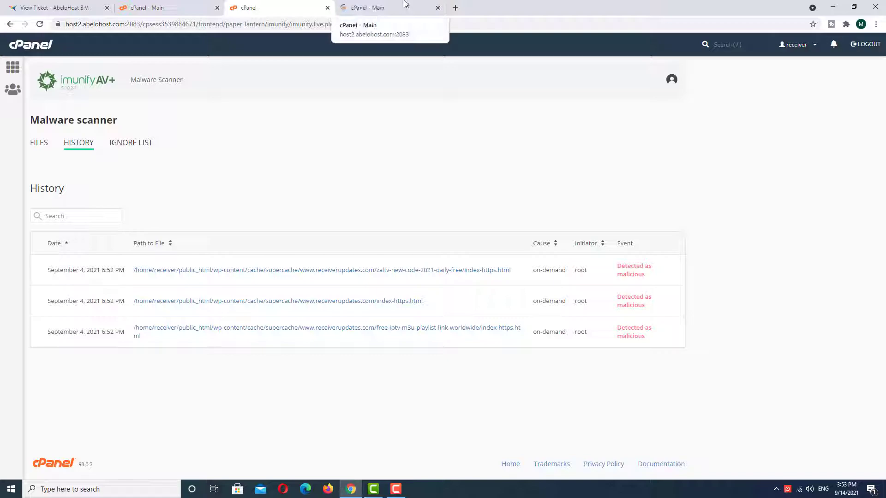
left_click(385, 7)
scroll(248, 163, "down", 5)
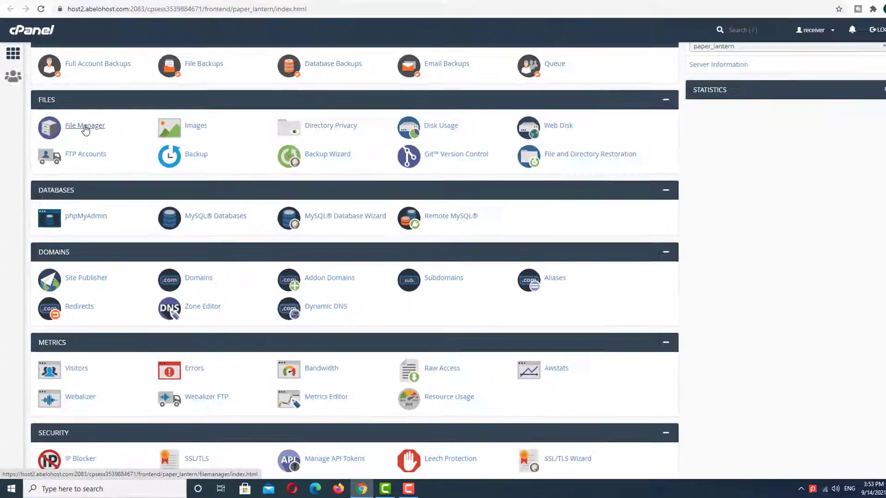
left_click(86, 120)
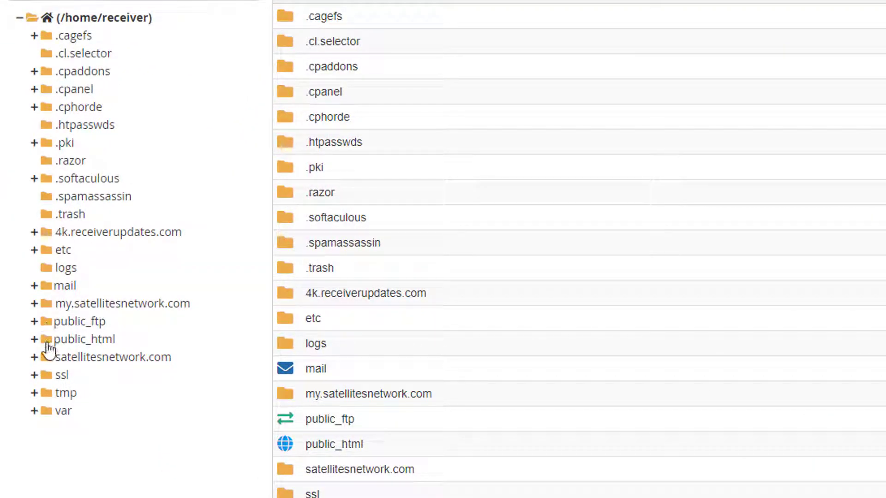
left_click(50, 344)
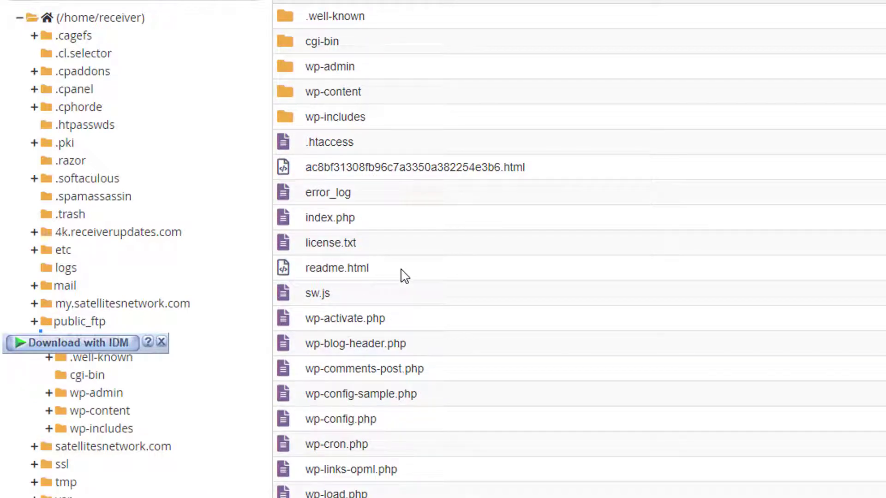
double_click(286, 94)
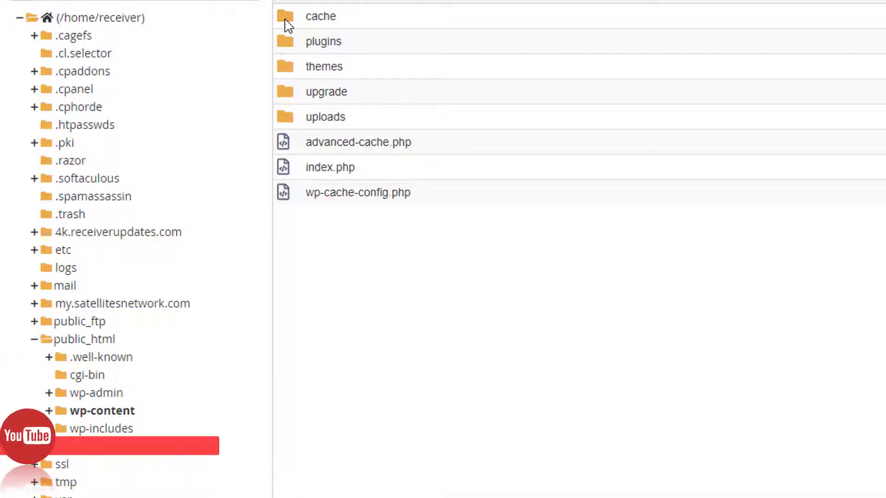
double_click(286, 20)
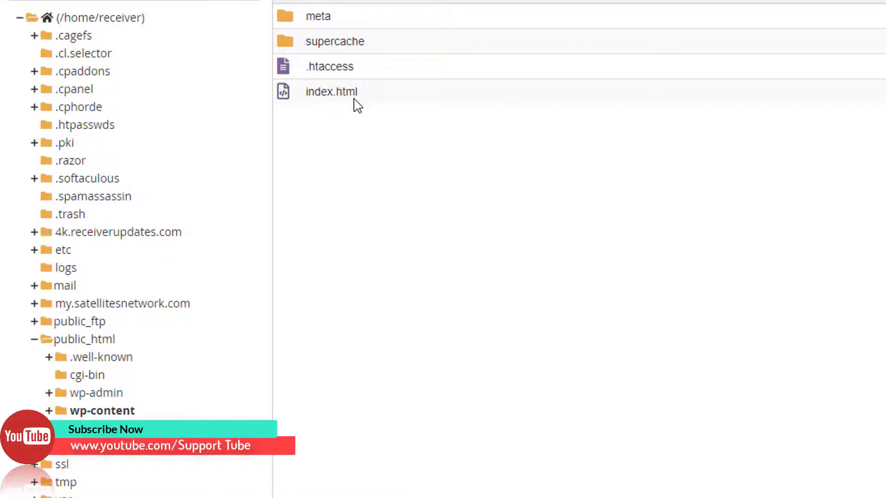
double_click(282, 49)
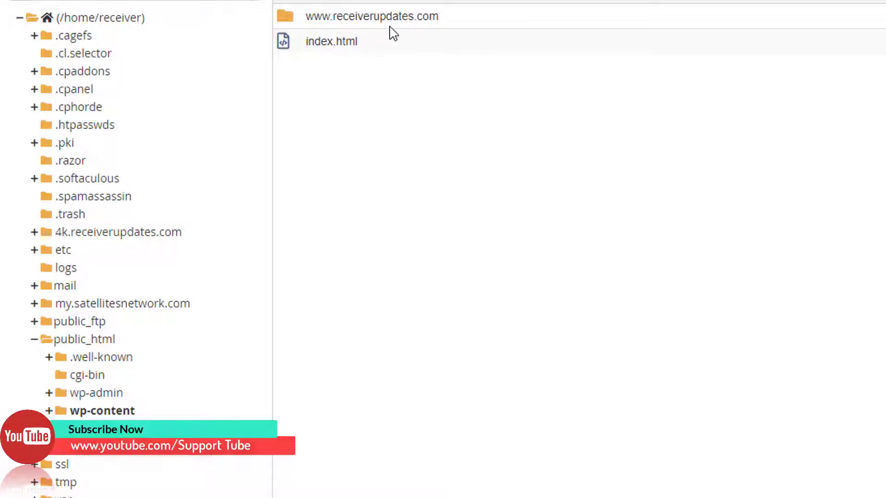
double_click(283, 16)
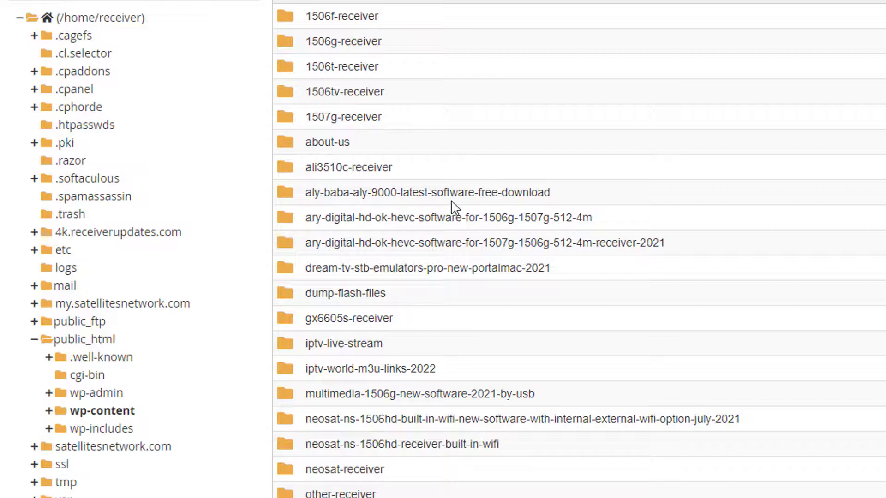
scroll(453, 206, "down", 5)
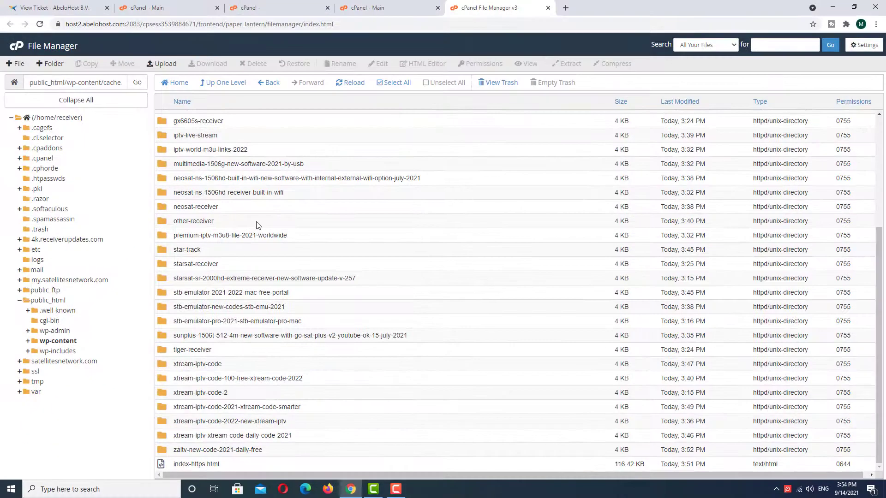
Check the flagged file paths in the ImunifyAV history, then return to File Manager.
left_click(291, 7)
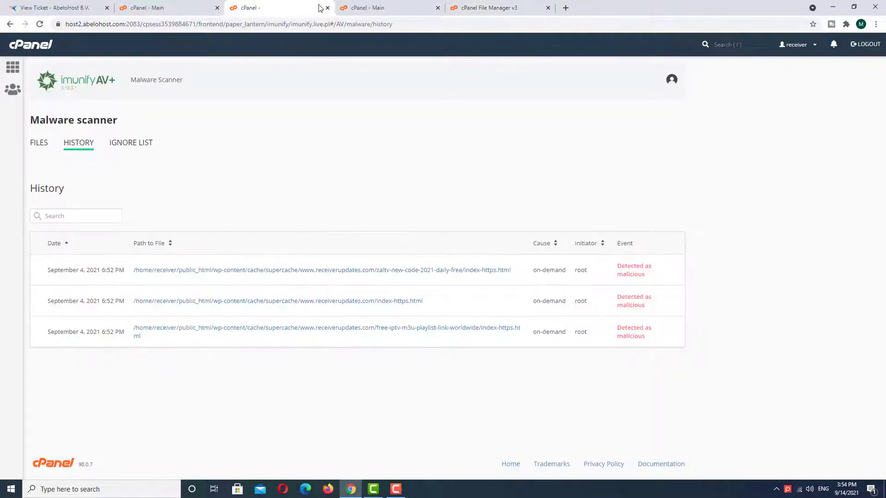
left_click_drag(321, 8, 387, 8)
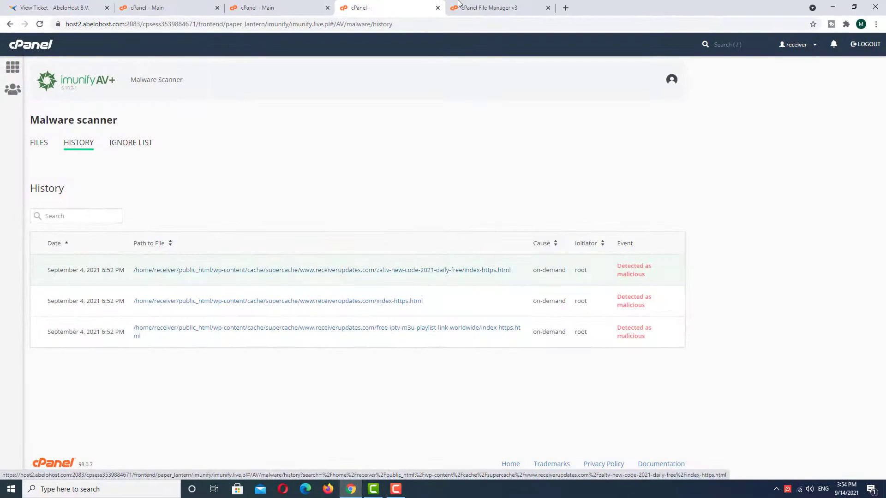
left_click(505, 10)
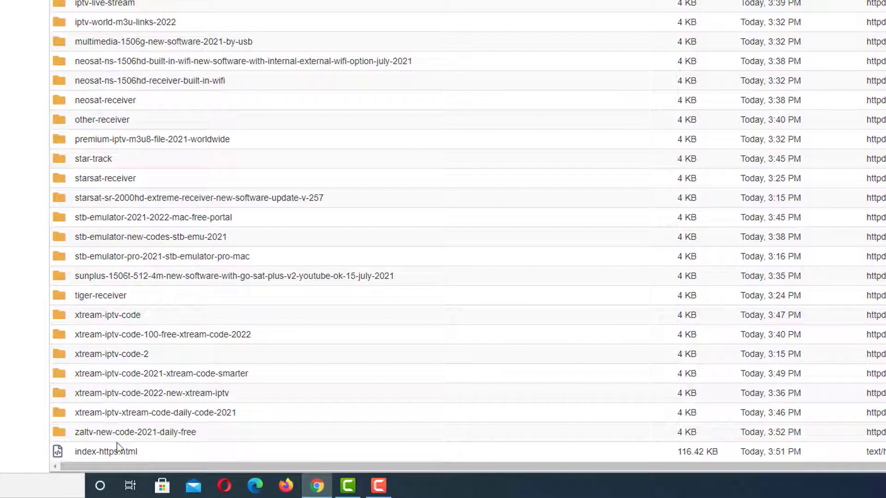
Permanently delete index-https.html from the zaltv-new-code-2021-daily-free folder, skipping the trash.
double_click(59, 434)
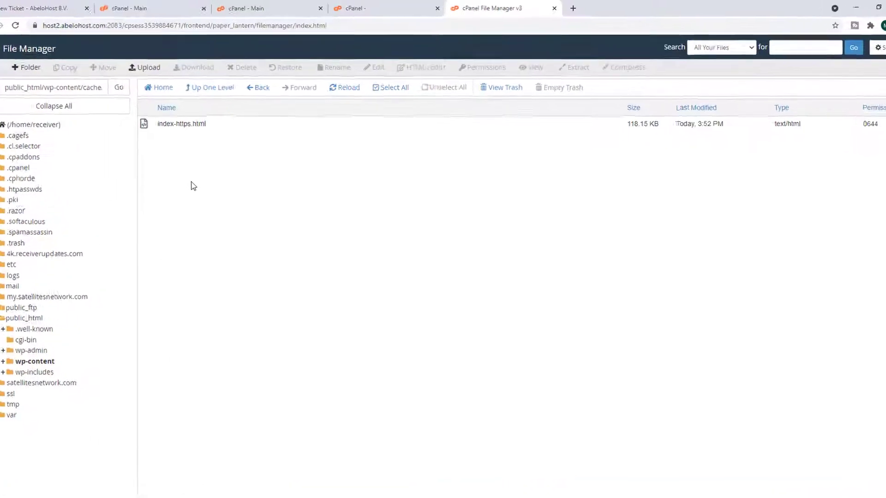
left_click(145, 123)
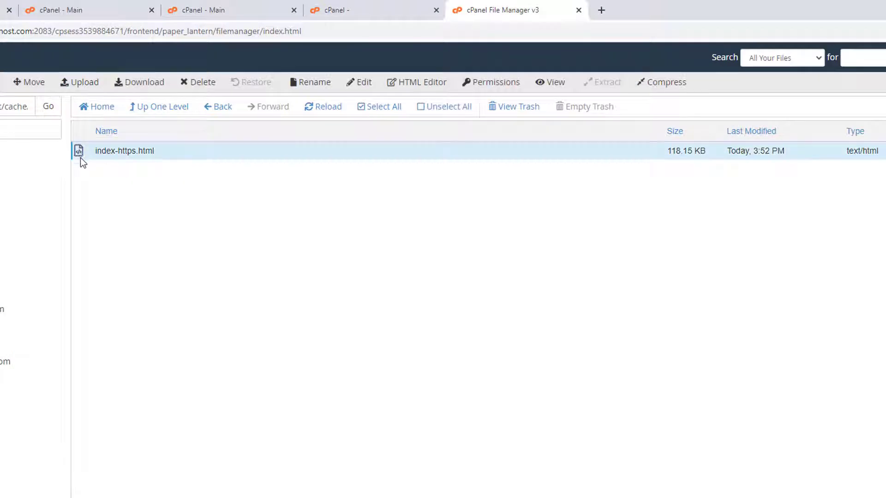
left_click(202, 82)
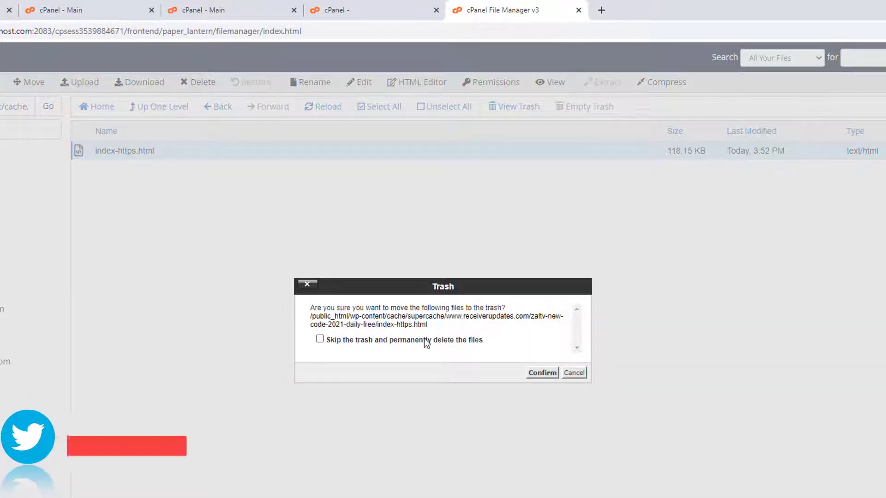
left_click(320, 340)
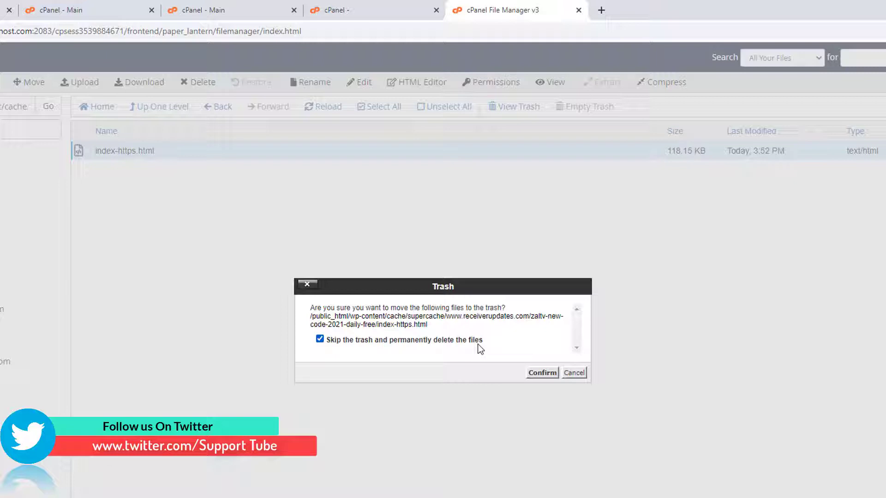
left_click(542, 373)
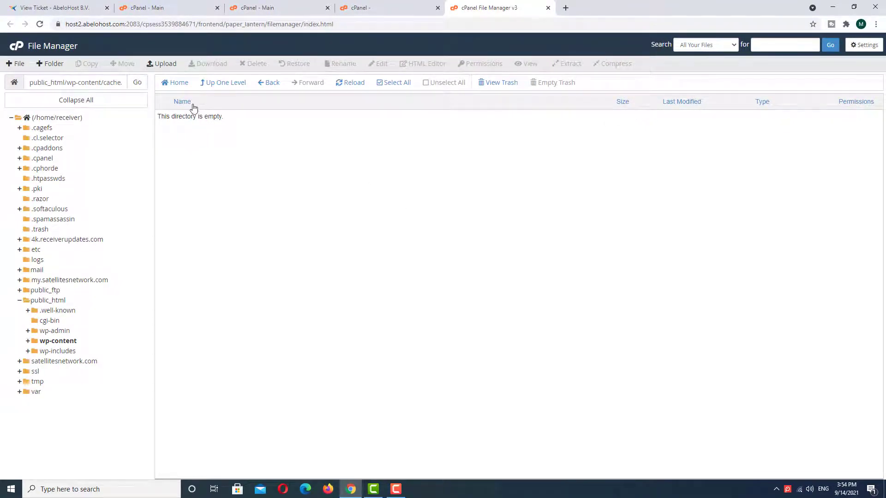
left_click(225, 82)
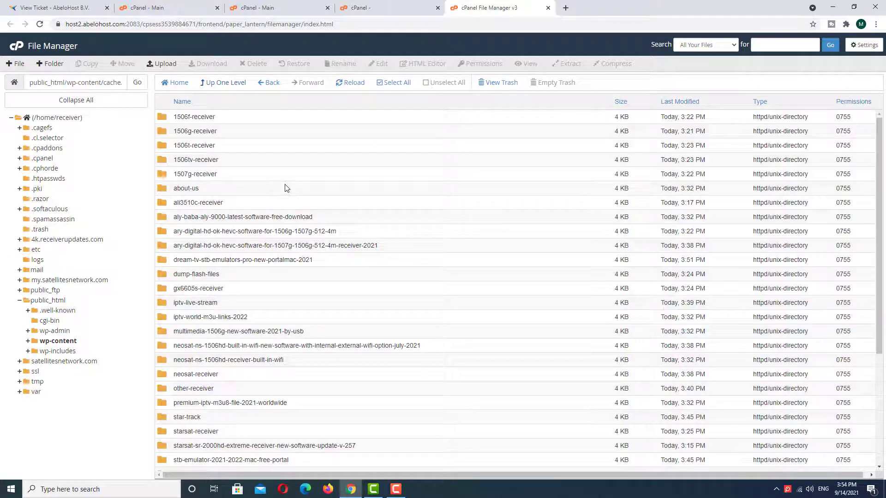
scroll(285, 188, "down", 5)
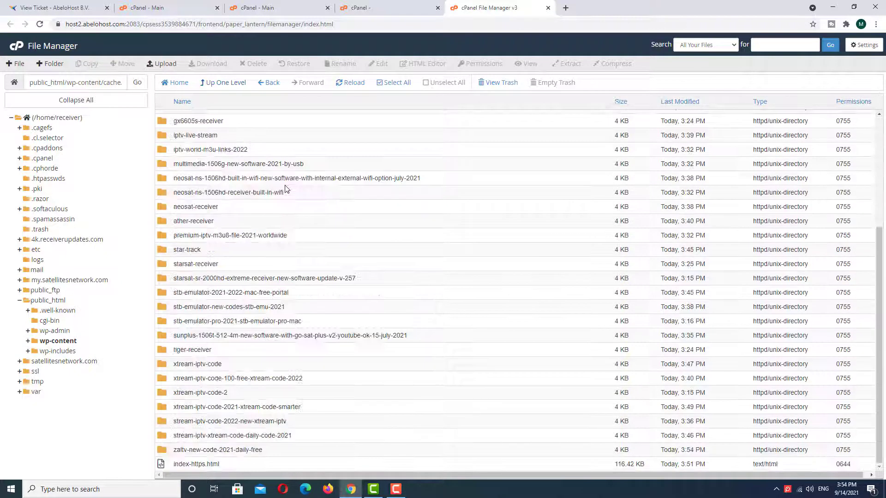
left_click(360, 8)
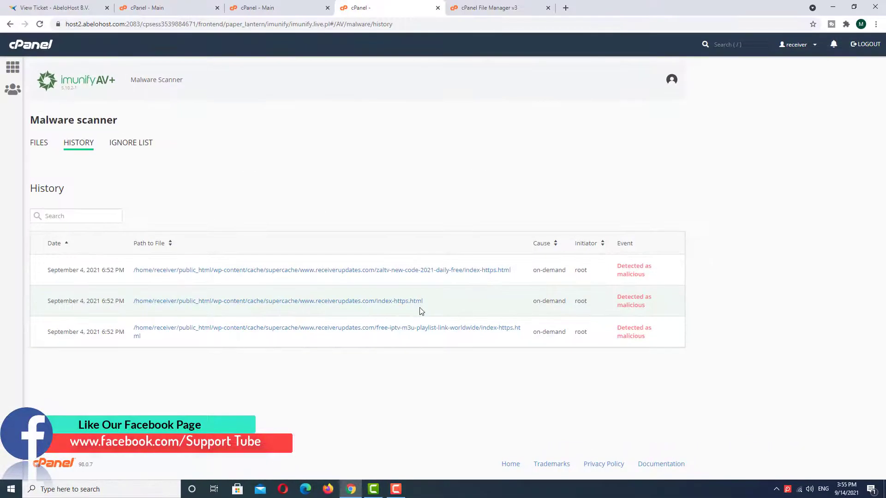
left_click(484, 5)
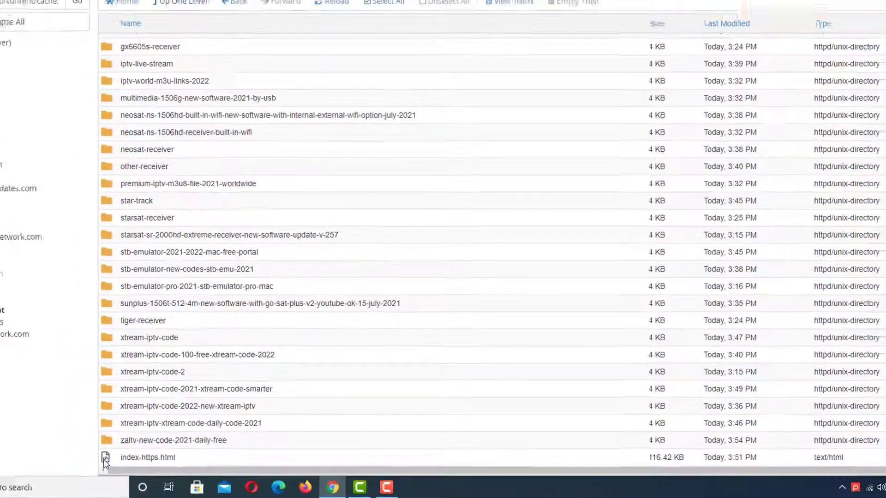
Permanently delete this folder's index-https.html, skipping the trash.
left_click(103, 459)
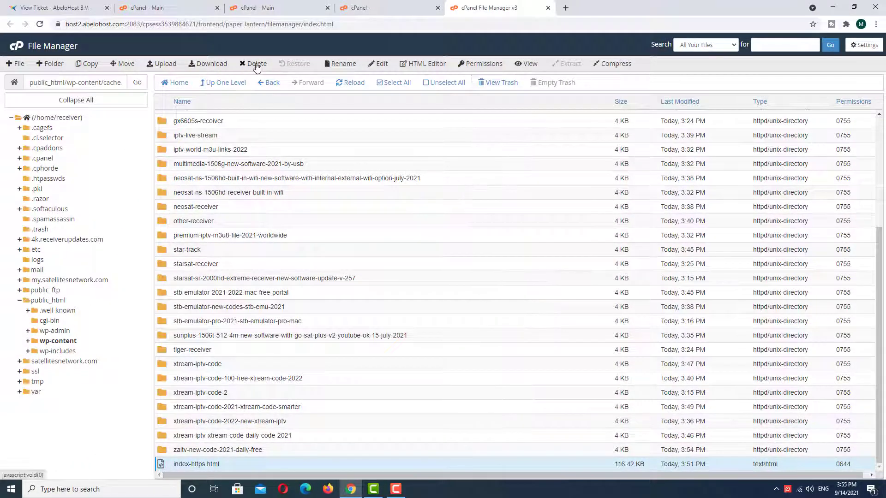
left_click(253, 63)
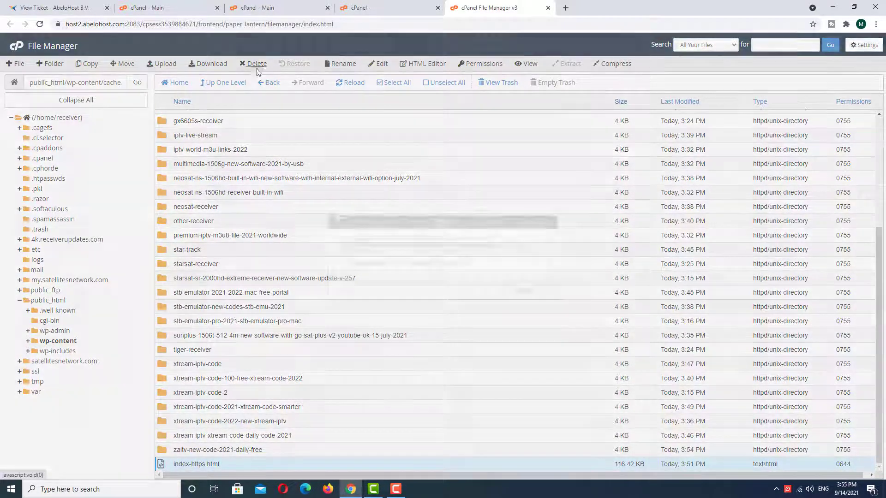
left_click(347, 264)
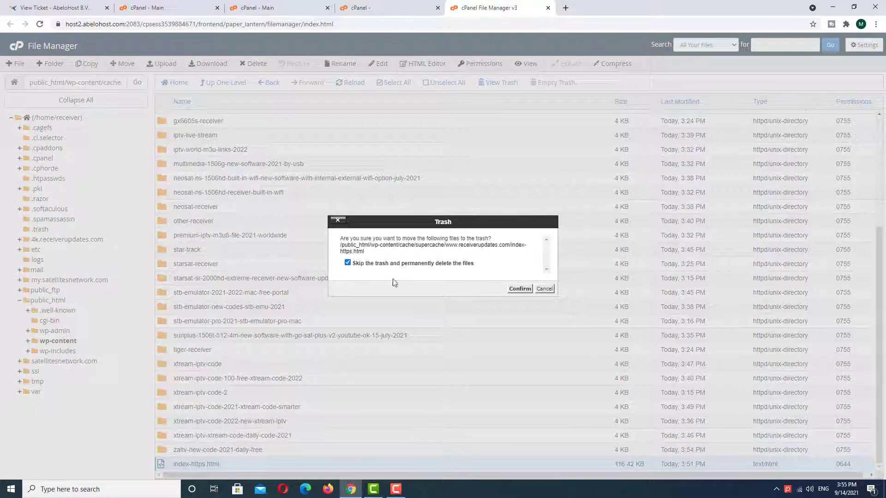
left_click(520, 290)
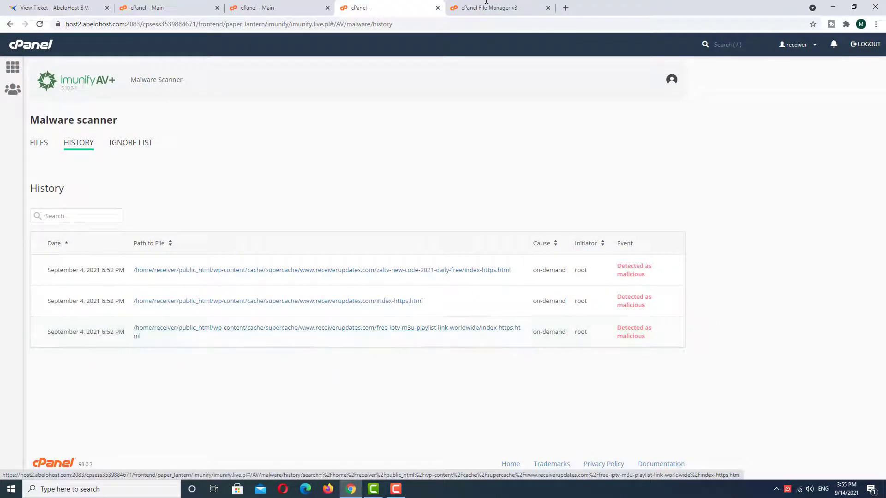
Switch back to the File Manager tab showing the cache folder listing.
left_click(489, 8)
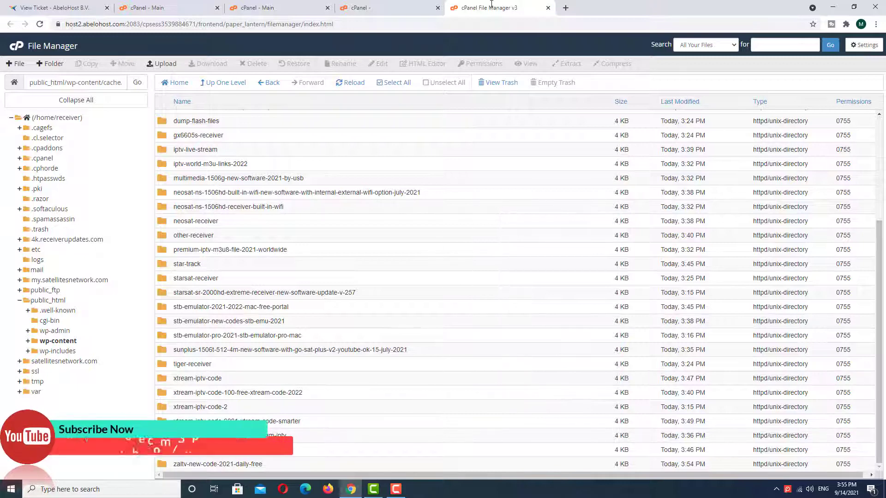
scroll(442, 277, "up", 5)
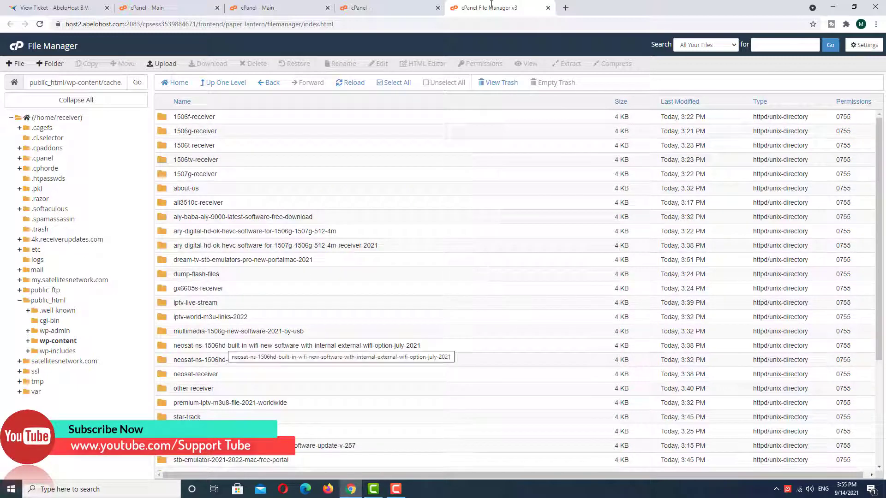